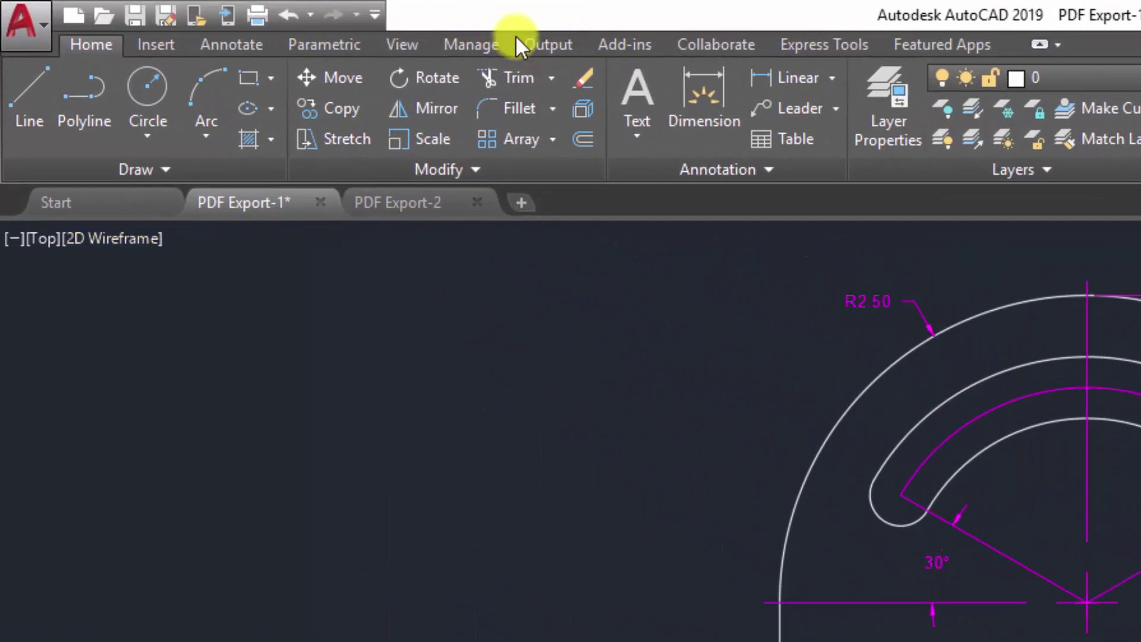
Show the Output ribbon tab with its Plot and Export to DWF/PDF panels.
left_click(542, 45)
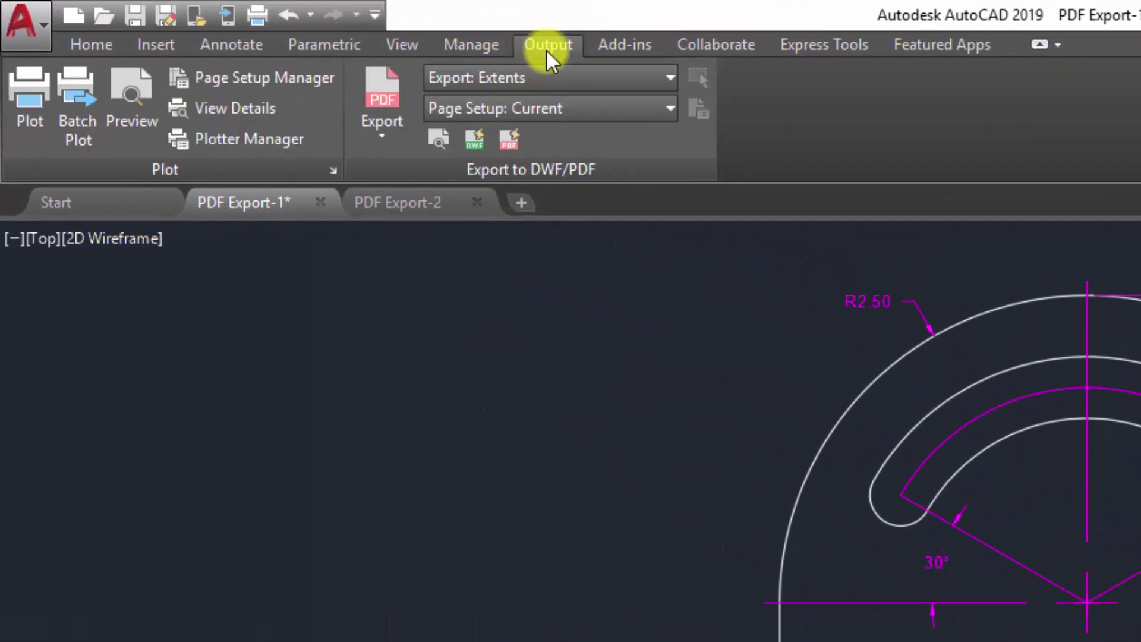
Start a plot of the part and select the AutoCAD PDF (High Quality Print).pc3 printer.
left_click(29, 122)
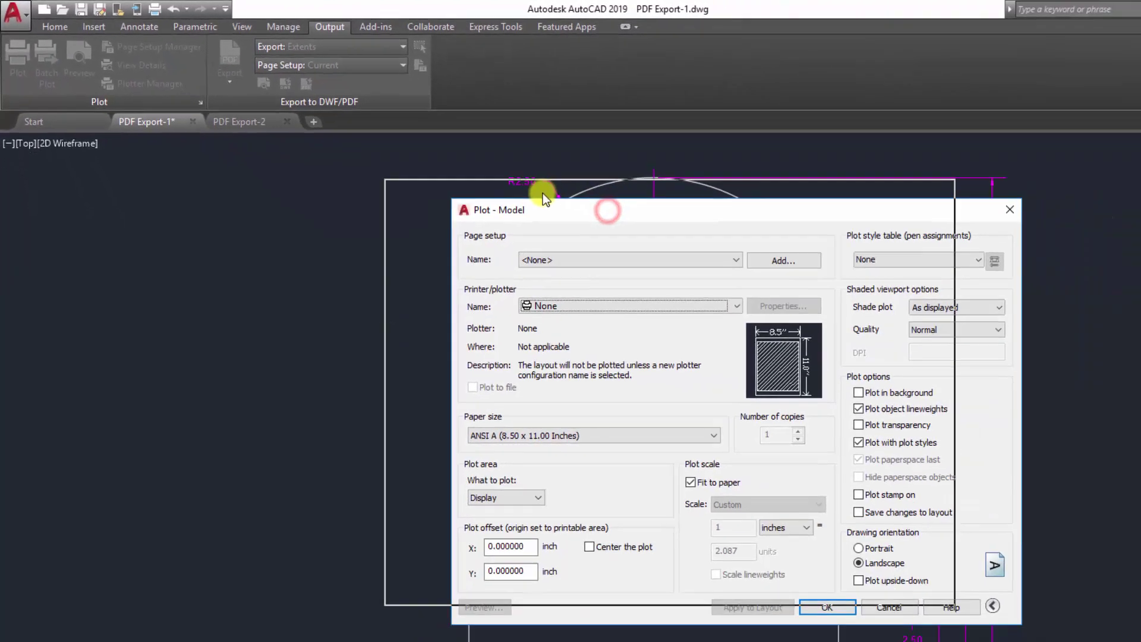
left_click_drag(802, 286, 399, 171)
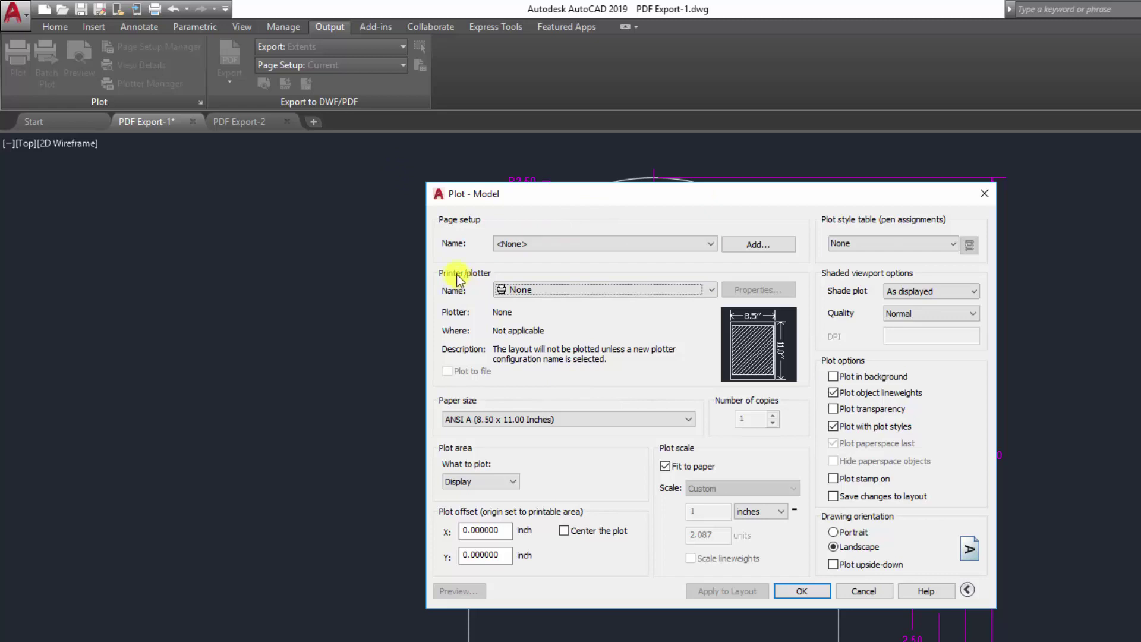
left_click(576, 290)
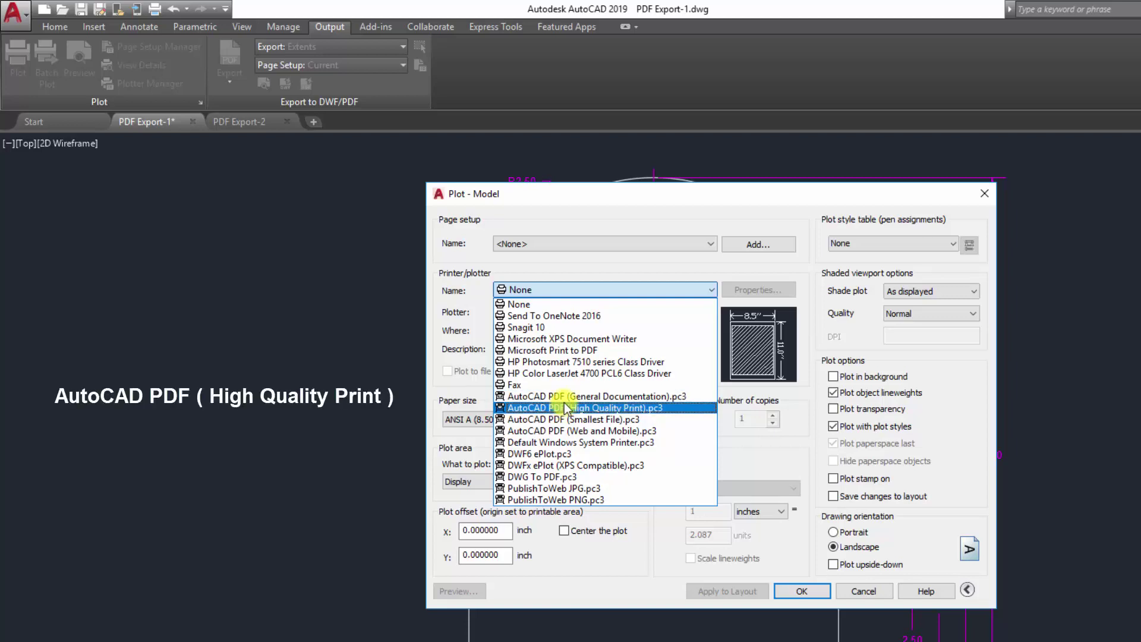
left_click(564, 406)
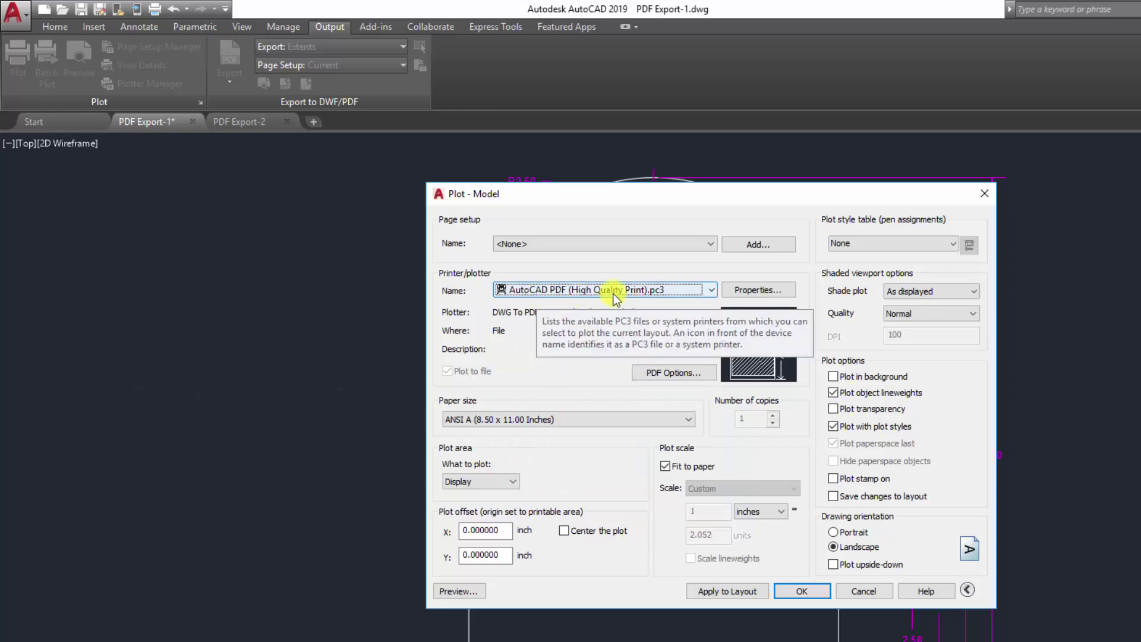
Pick ISO full bleed A4 (297.00 x 210.00 MM) landscape paper and move the dialog aside.
left_click(566, 418)
scroll(547, 469, "up", 2)
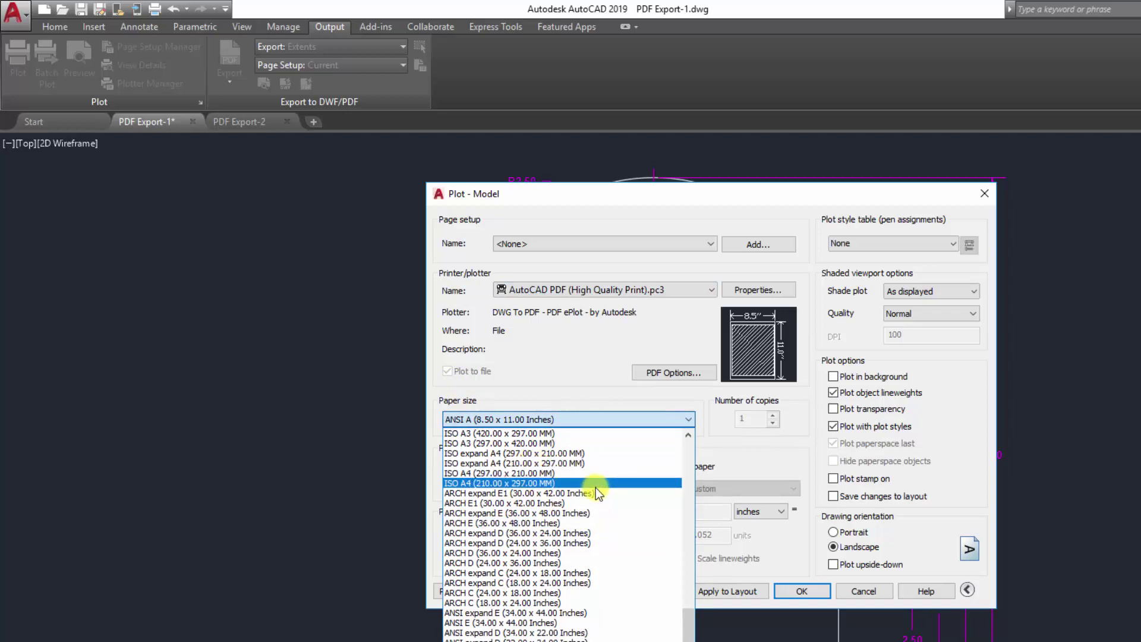
scroll(571, 484, "up", 2)
scroll(539, 474, "up", 2)
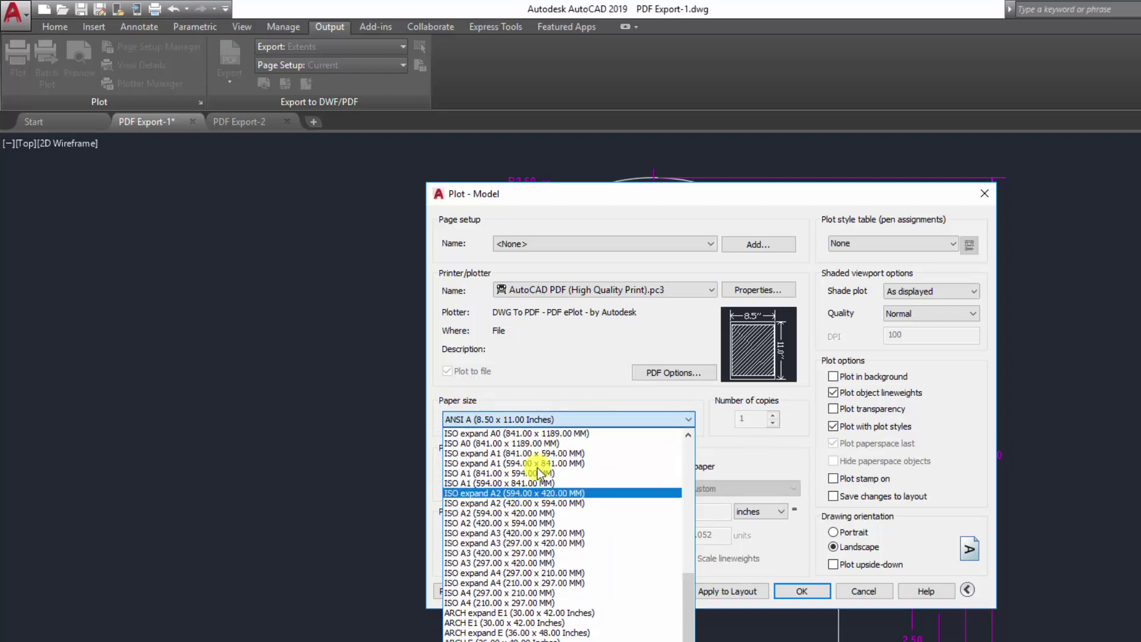
scroll(538, 472, "up", 3)
scroll(504, 462, "up", 3)
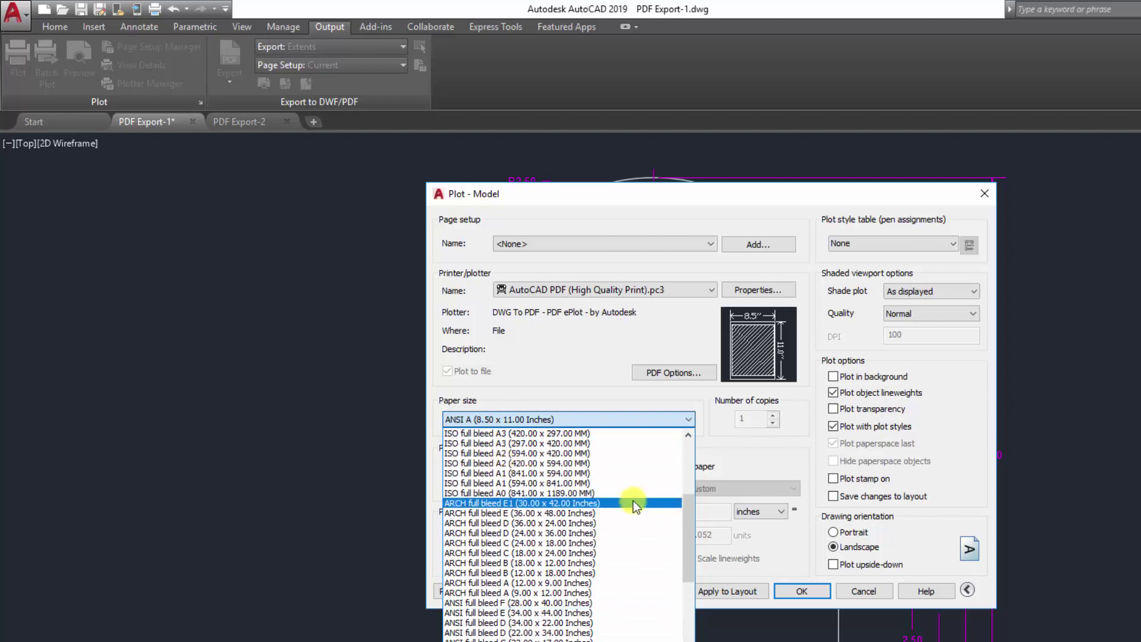
left_click_drag(684, 516, 686, 451)
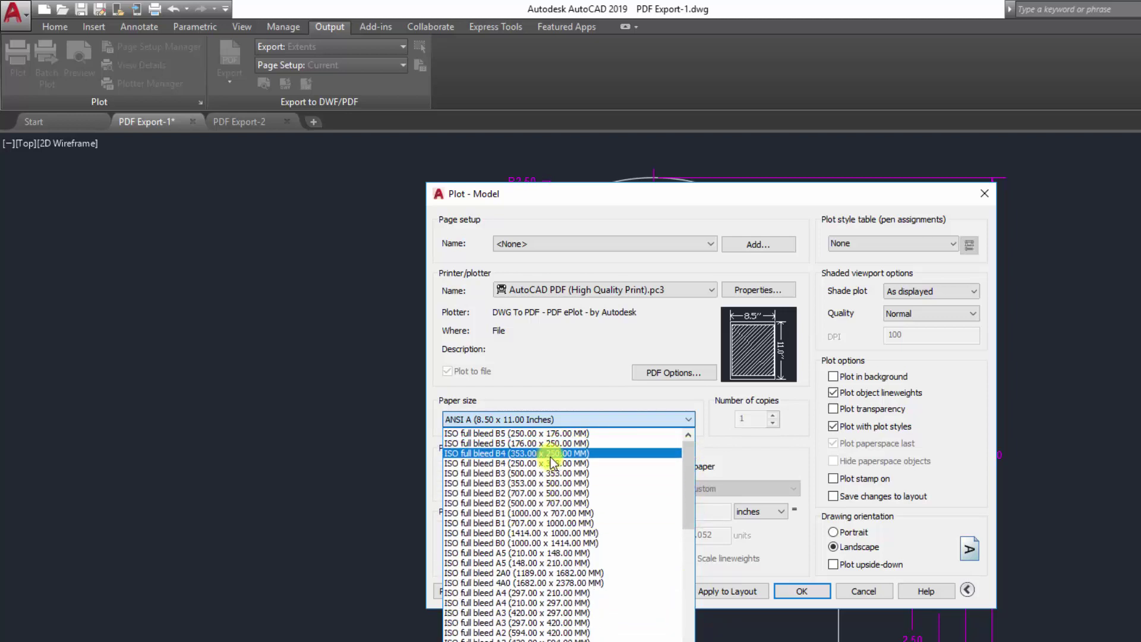
left_click(519, 593)
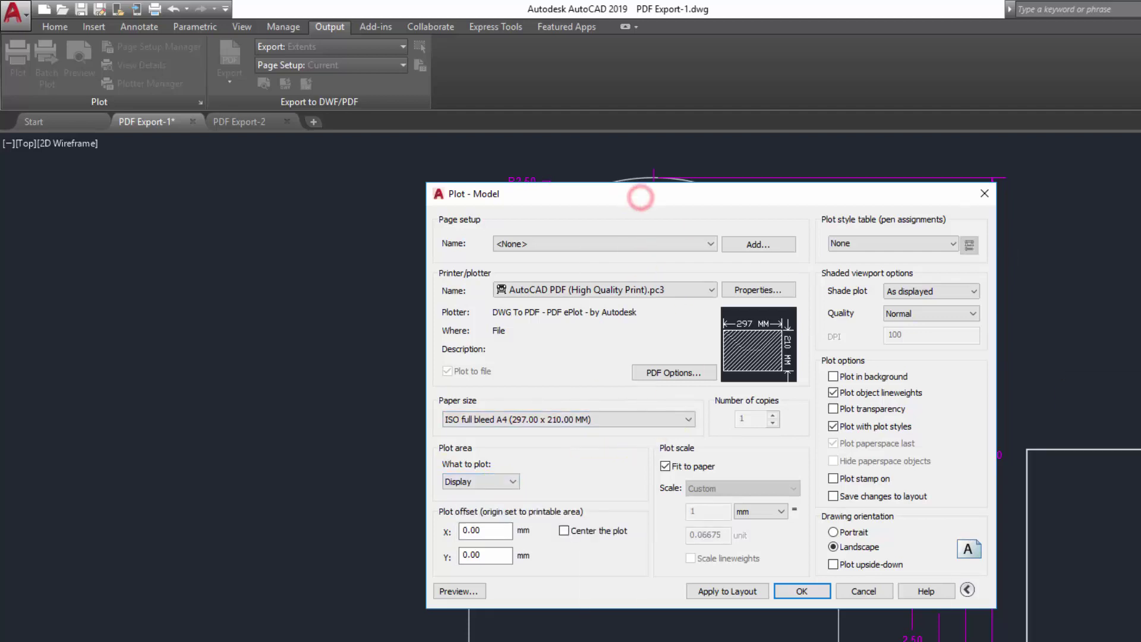
mouse_move(640, 194)
left_mouse_down()
mouse_move(1140, 460)
mouse_move(598, 193)
mouse_move(613, 199)
left_mouse_up()
Set What to plot to Extents, briefly trying Limits before returning to Extents.
left_click(467, 486)
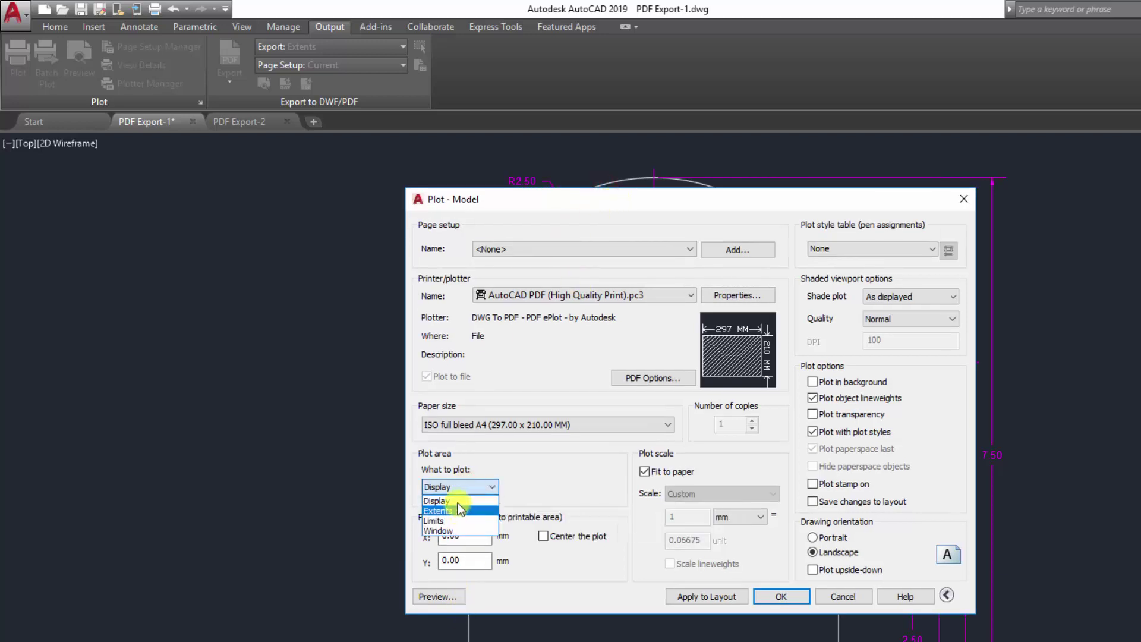
left_click(458, 510)
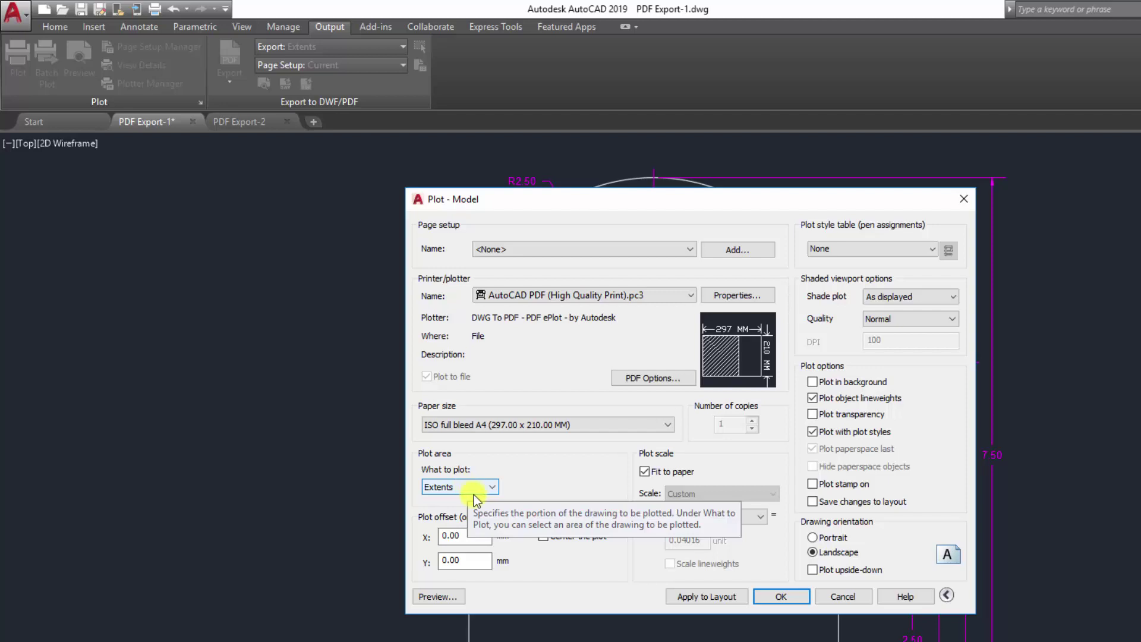
left_click(479, 490)
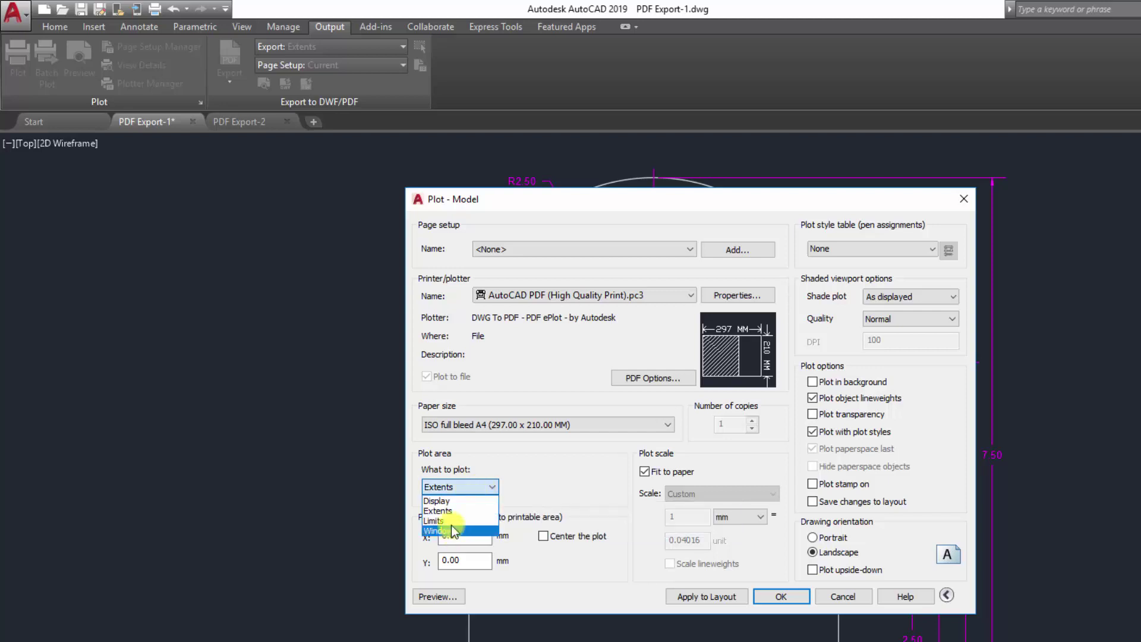
left_click(475, 521)
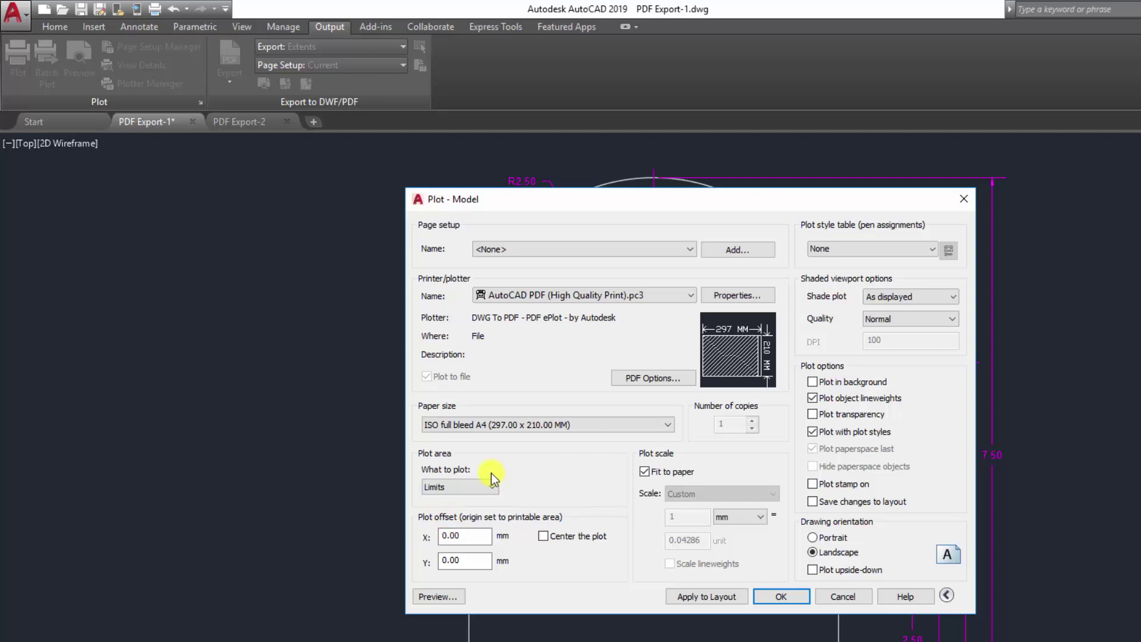
left_click(461, 487)
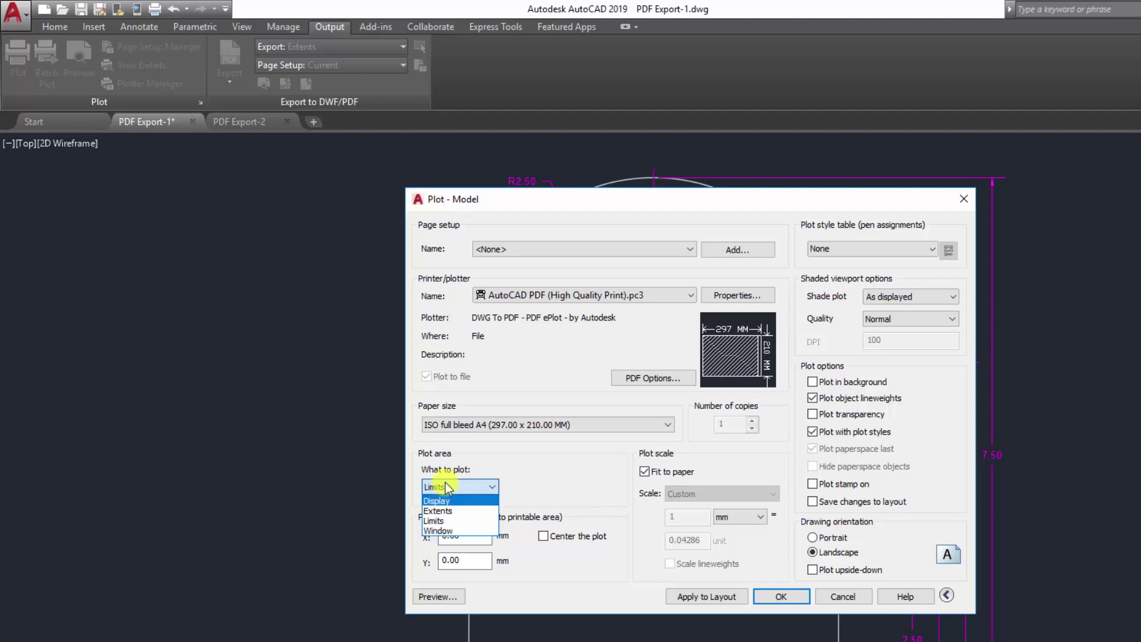
left_click(444, 511)
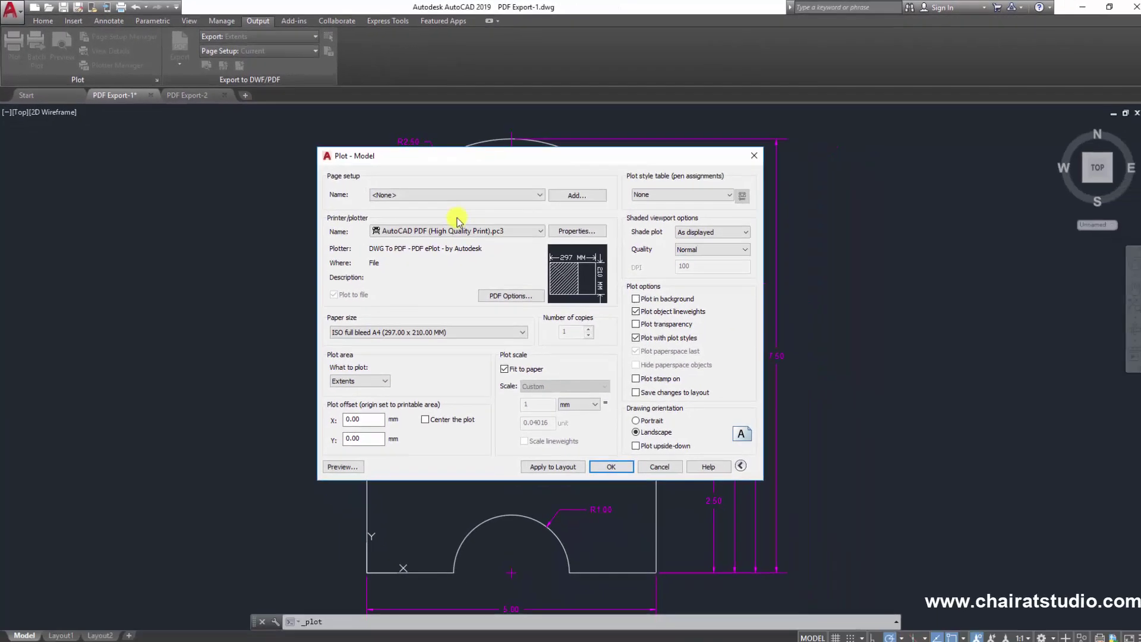
left_click(356, 378)
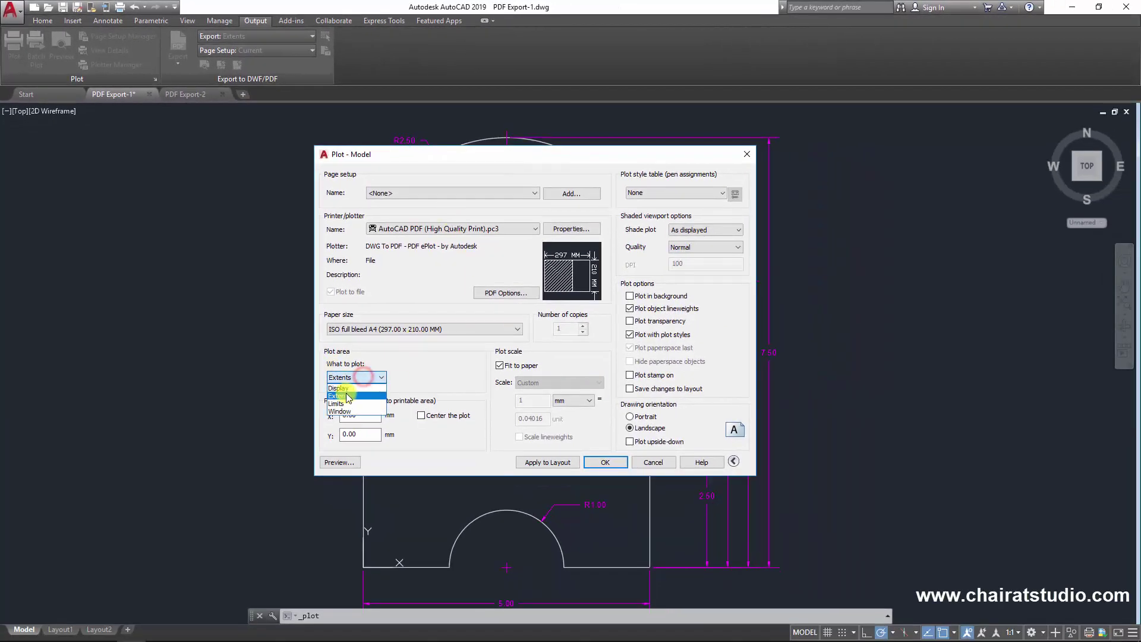
left_click(357, 378)
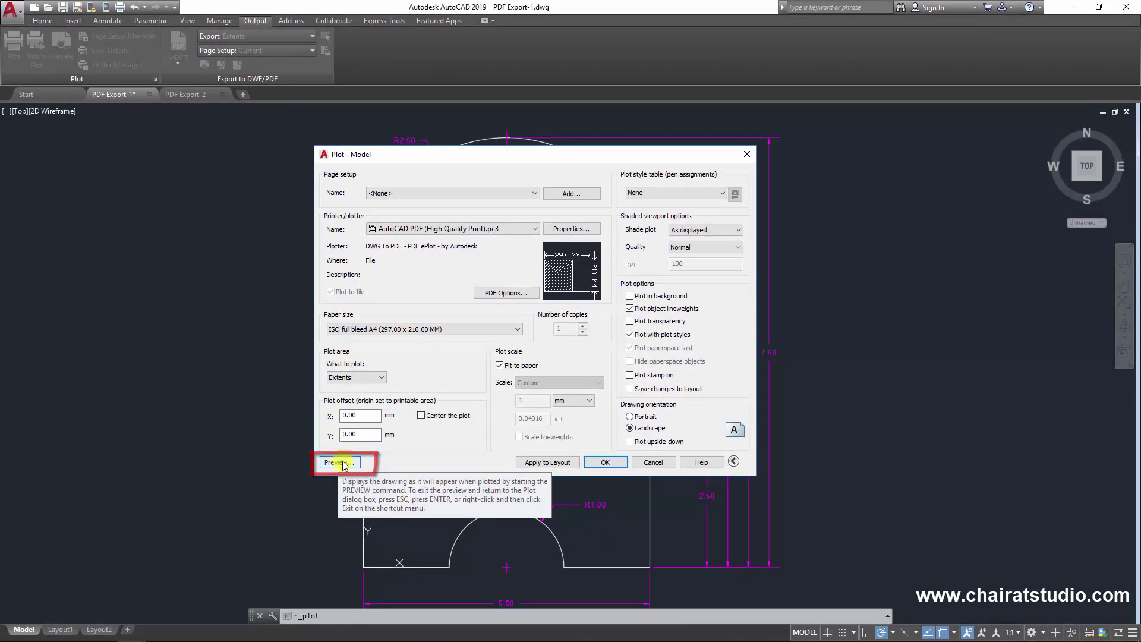
Turn on Center the plot (X offset 56.60), previewing the A4 page before and after.
left_click(343, 464)
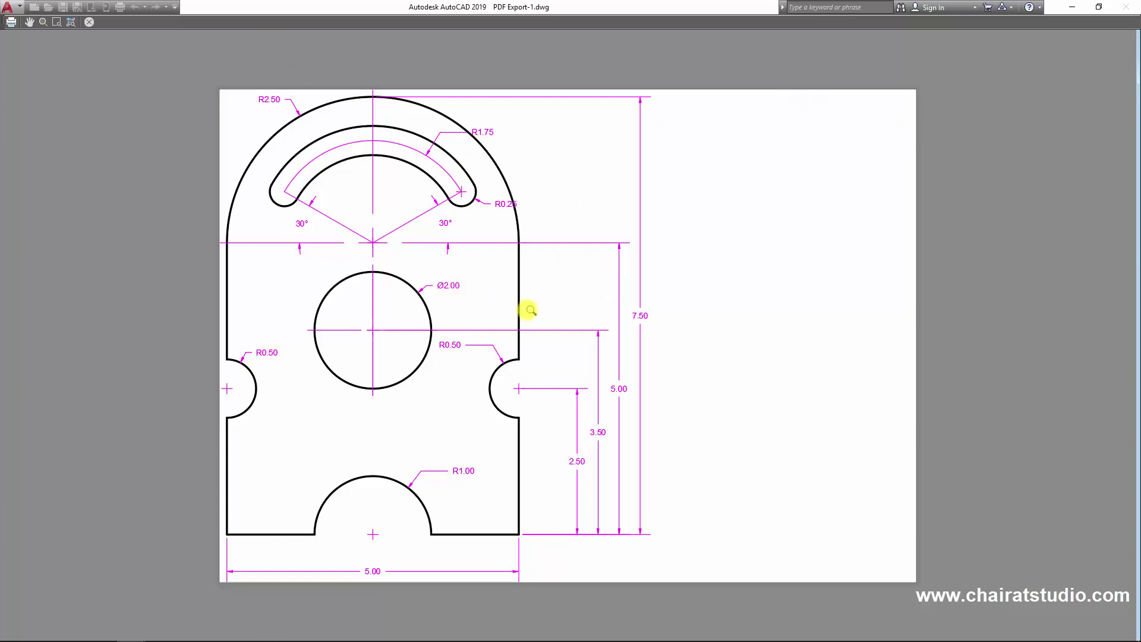
left_click(89, 25)
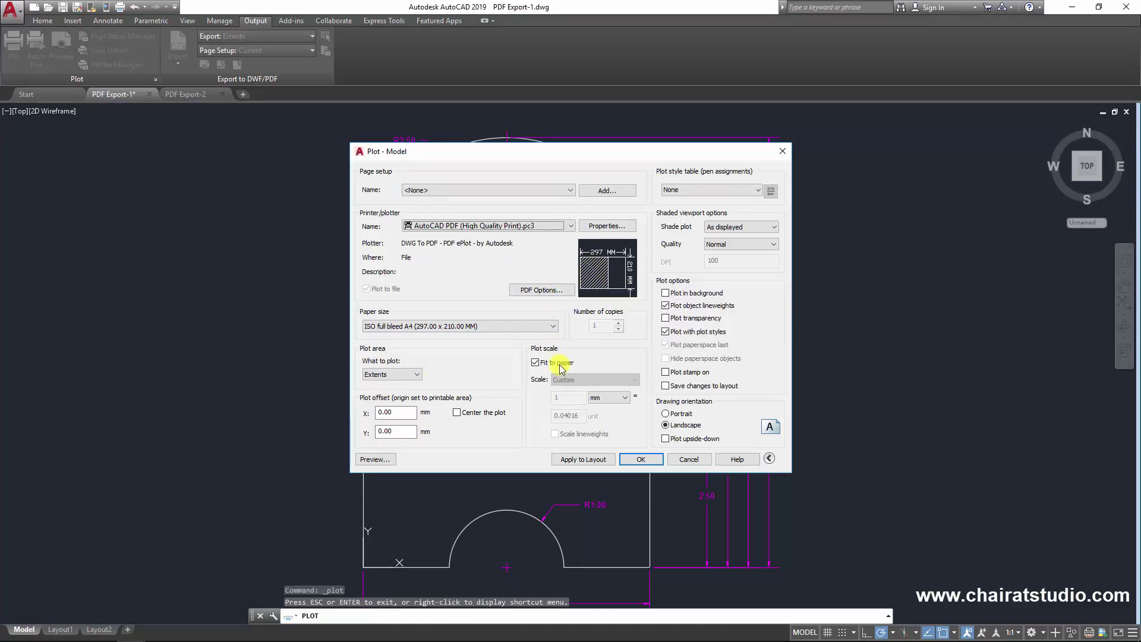
left_click(457, 412)
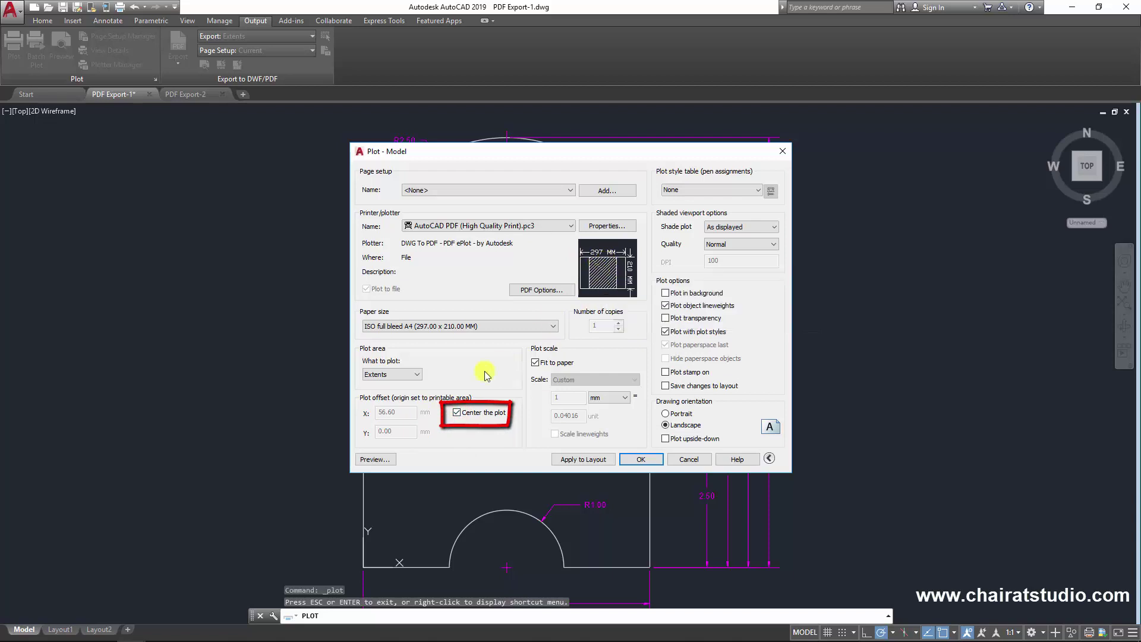
left_click(374, 459)
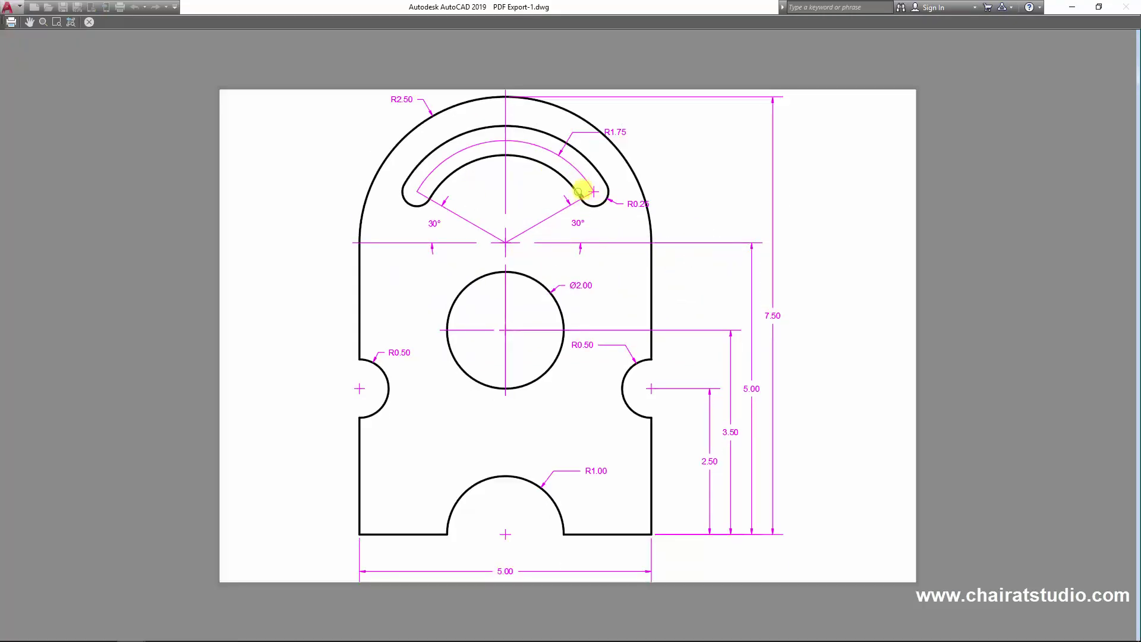
left_click(89, 22)
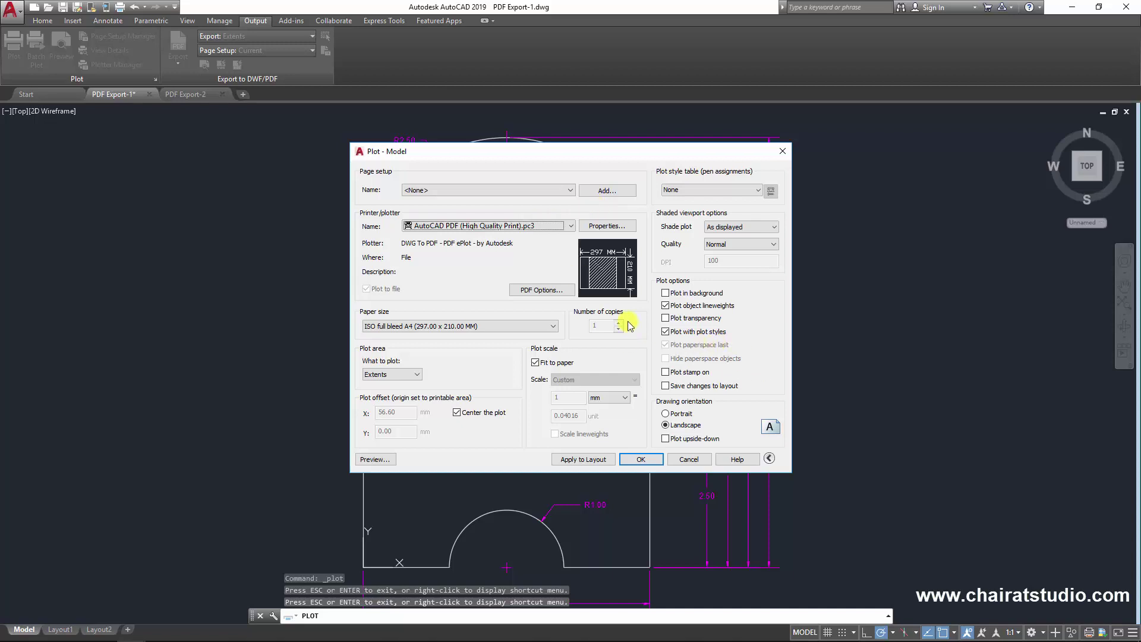
Plot the part and save the output as PDF Export-1-Model1.pdf.
left_click(641, 458)
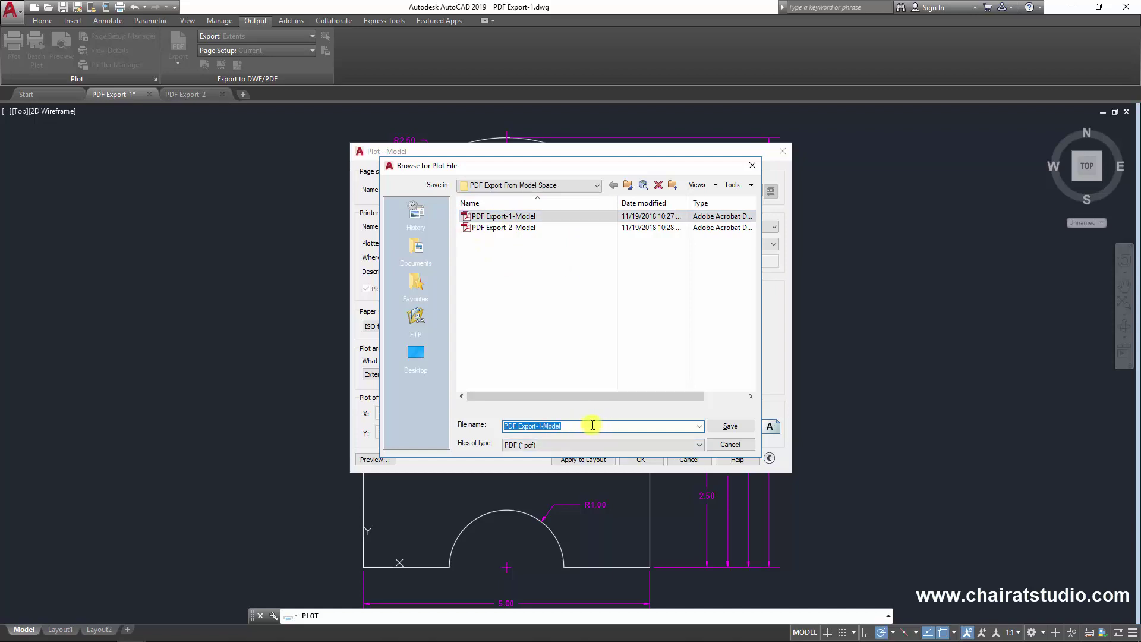
left_click(570, 427)
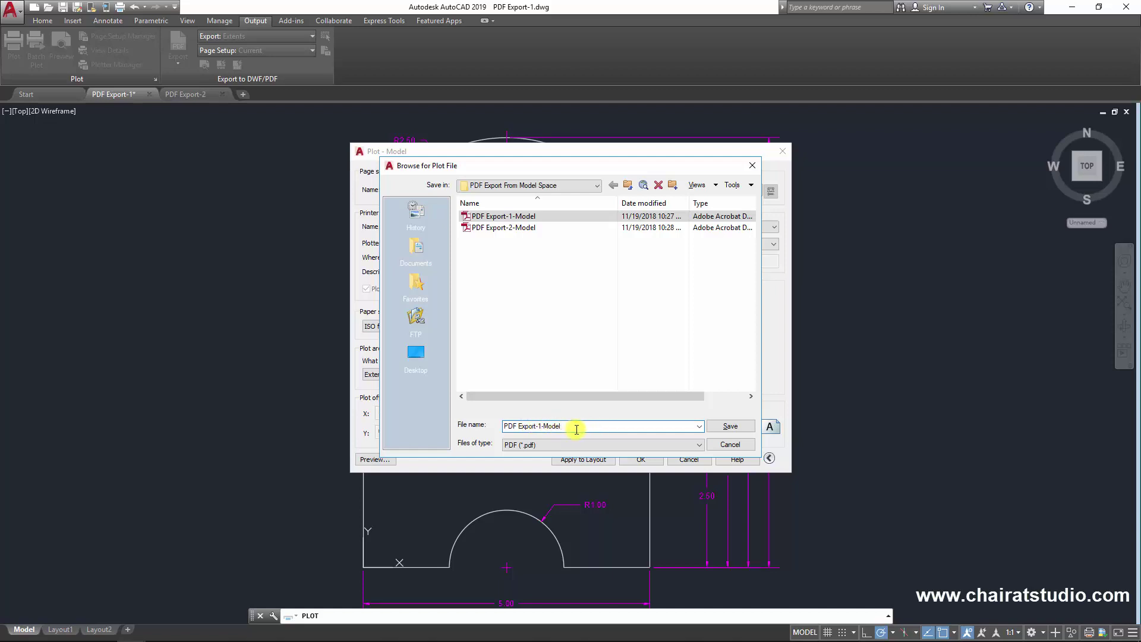
type("1")
left_click(737, 426)
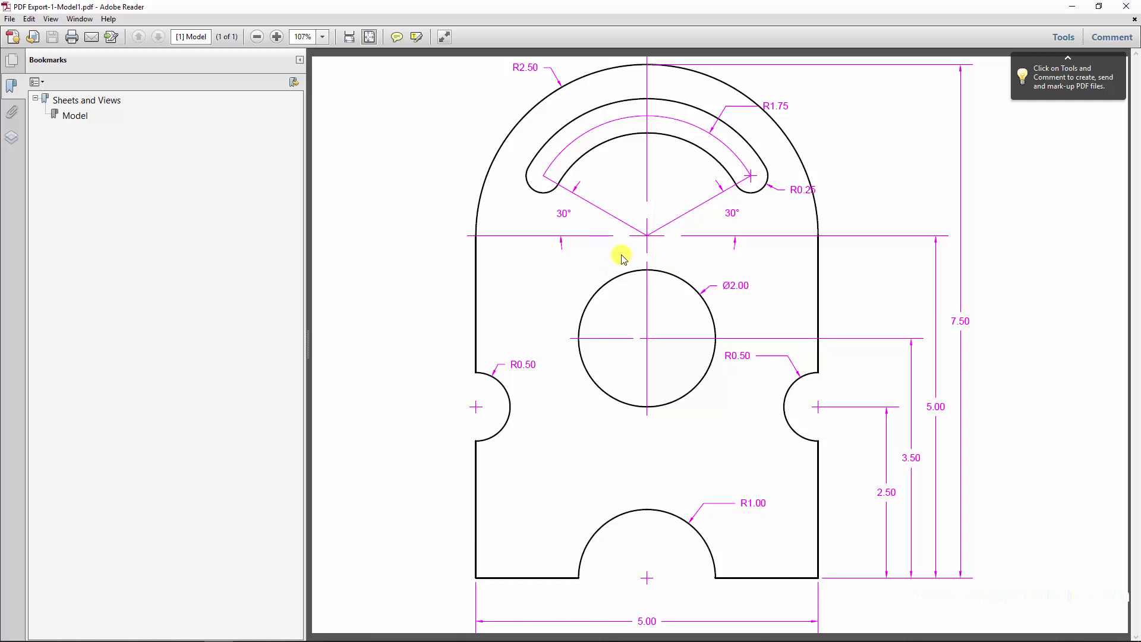
Close the Adobe Reader window showing the part PDF.
left_click(1128, 13)
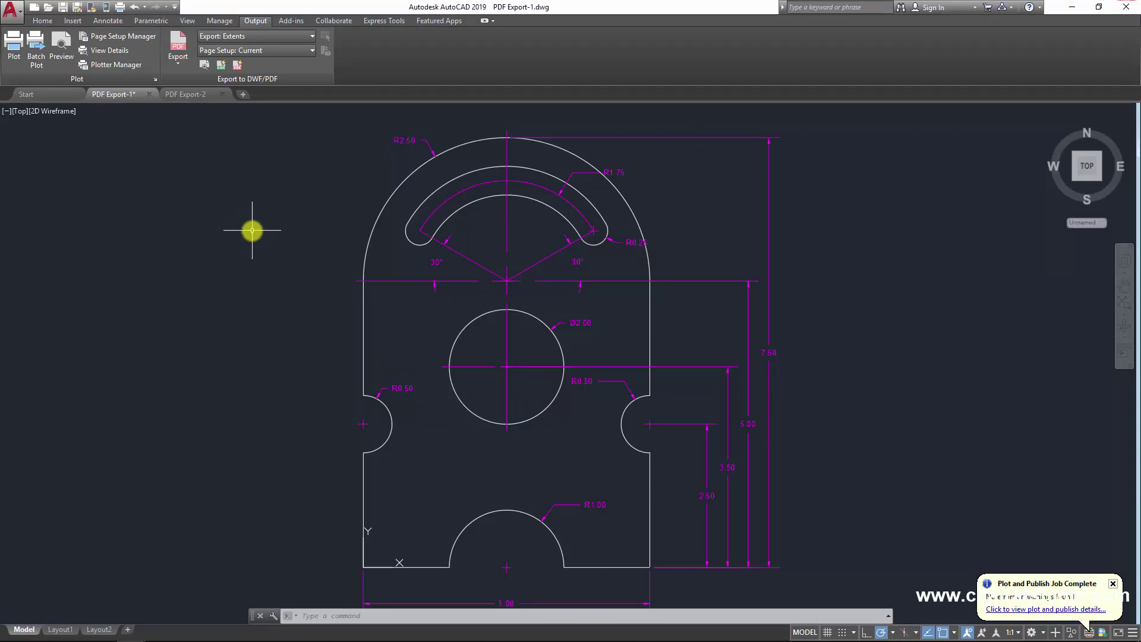
Switch to the PDF Export-2 drawing, recentre the view, and bring up its plot settings.
left_click(184, 94)
scroll(475, 298, "up", 3)
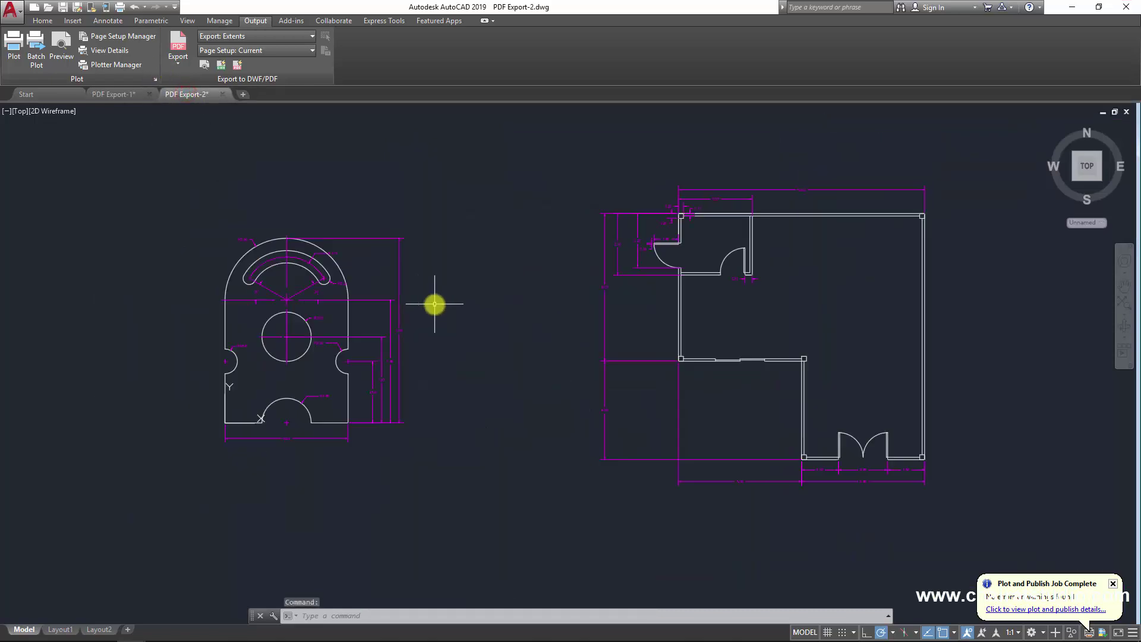
scroll(461, 308, "down", 3)
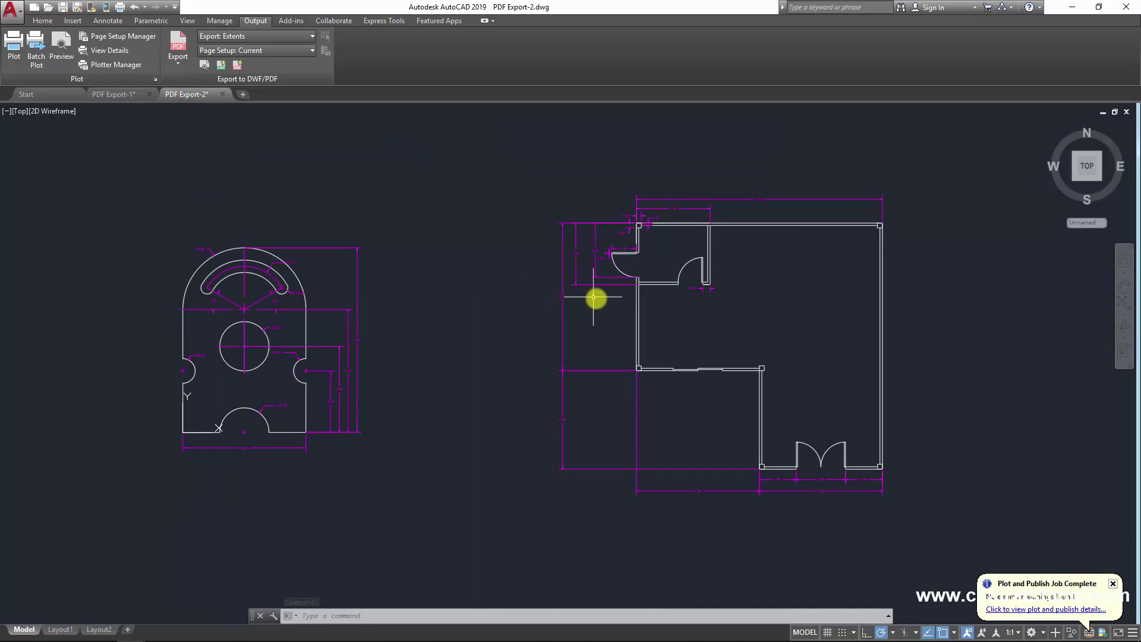
middle_click_drag(624, 302, 625, 303)
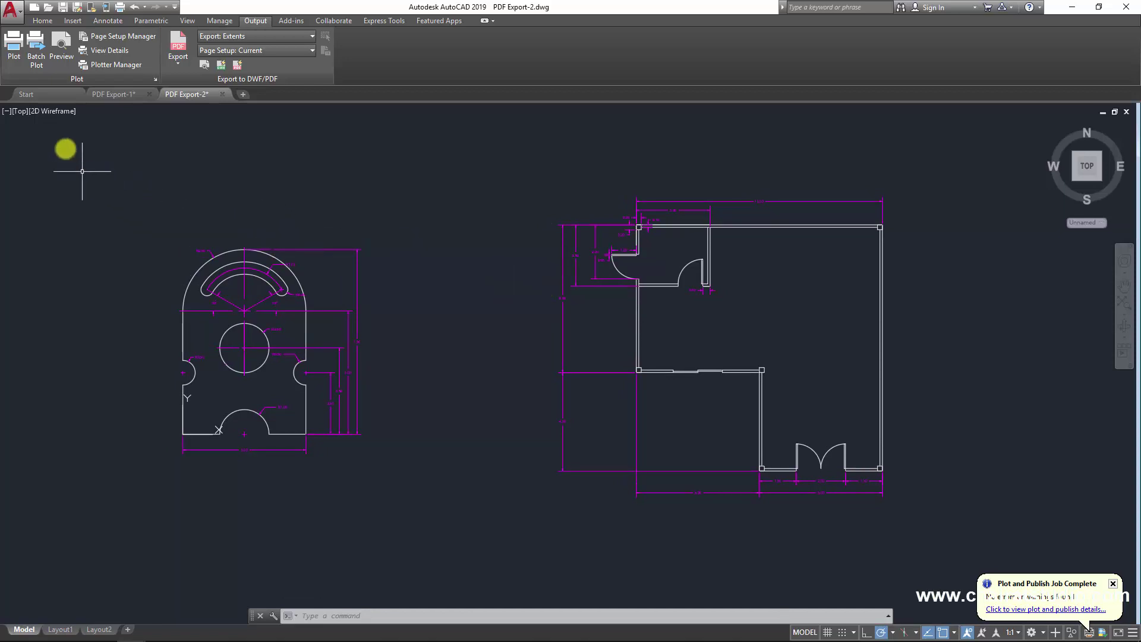
left_click(14, 46)
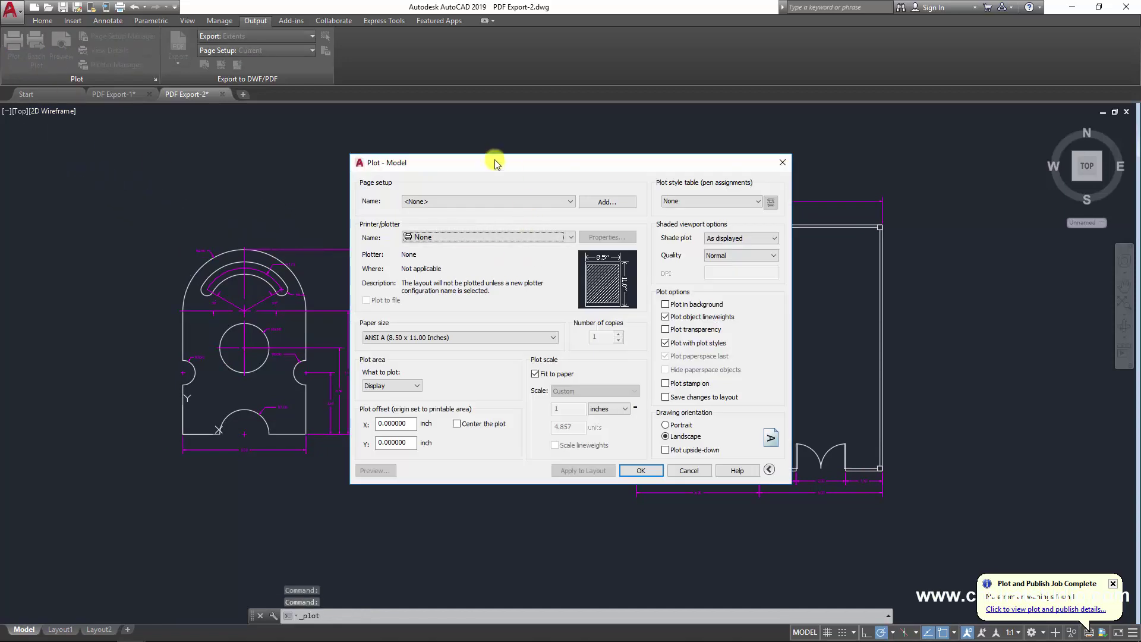
Choose AutoCAD PDF (High Quality Print).pc3 and ISO full bleed A4 paper for the floor plan.
left_click_drag(493, 160, 483, 145)
left_click(442, 227)
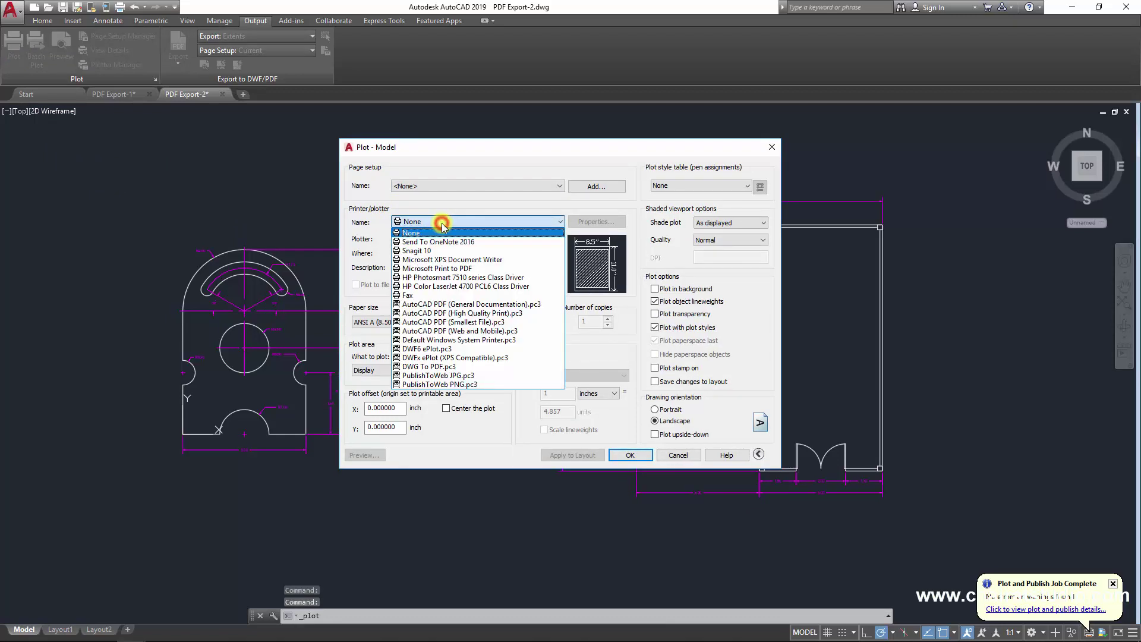
left_click(440, 313)
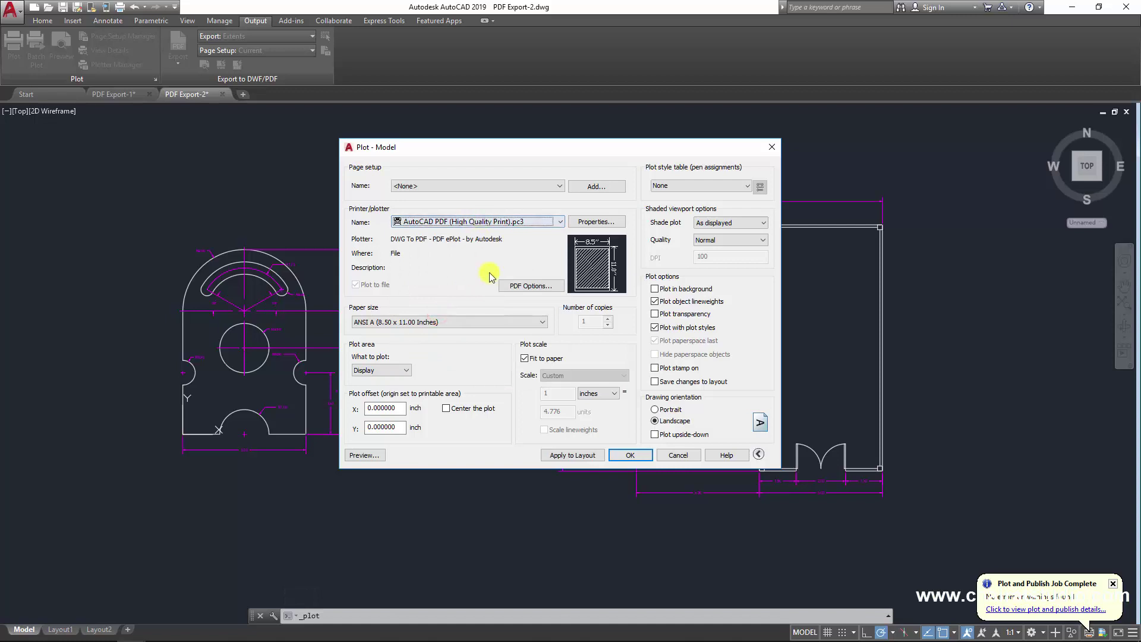
left_click(419, 322)
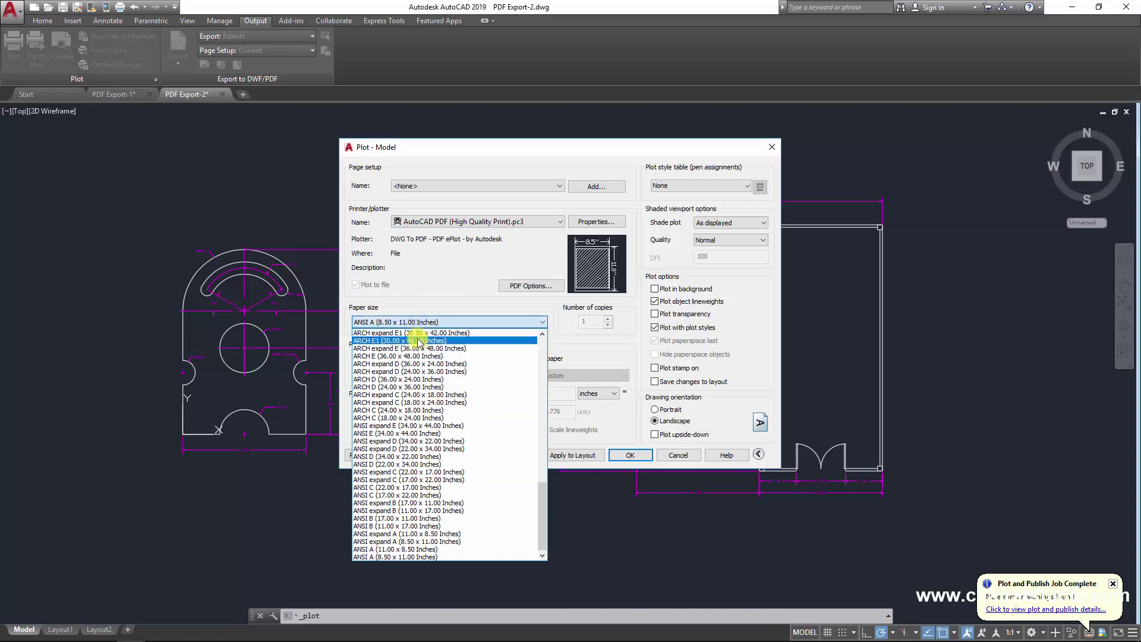
left_click_drag(545, 516, 549, 355)
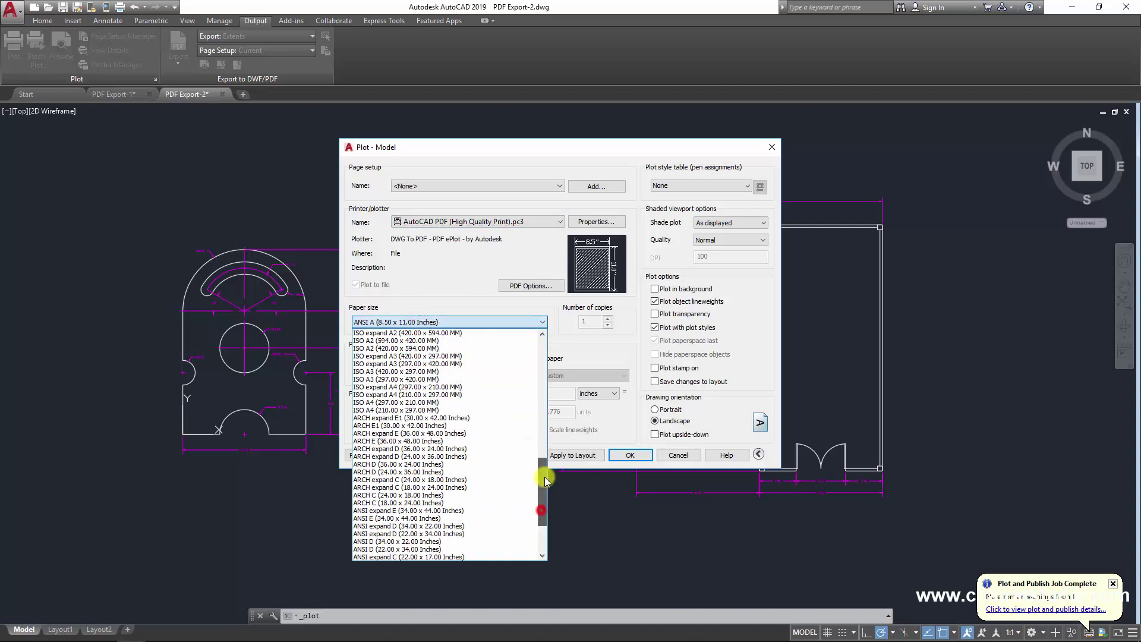
scroll(552, 369, "down", 1)
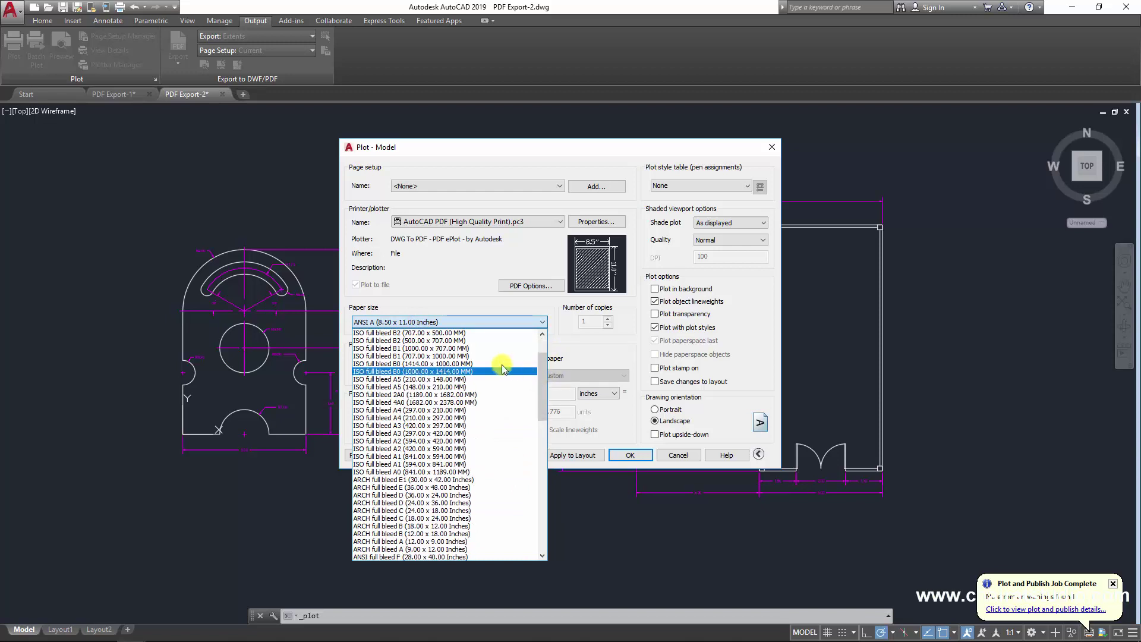
left_click(420, 410)
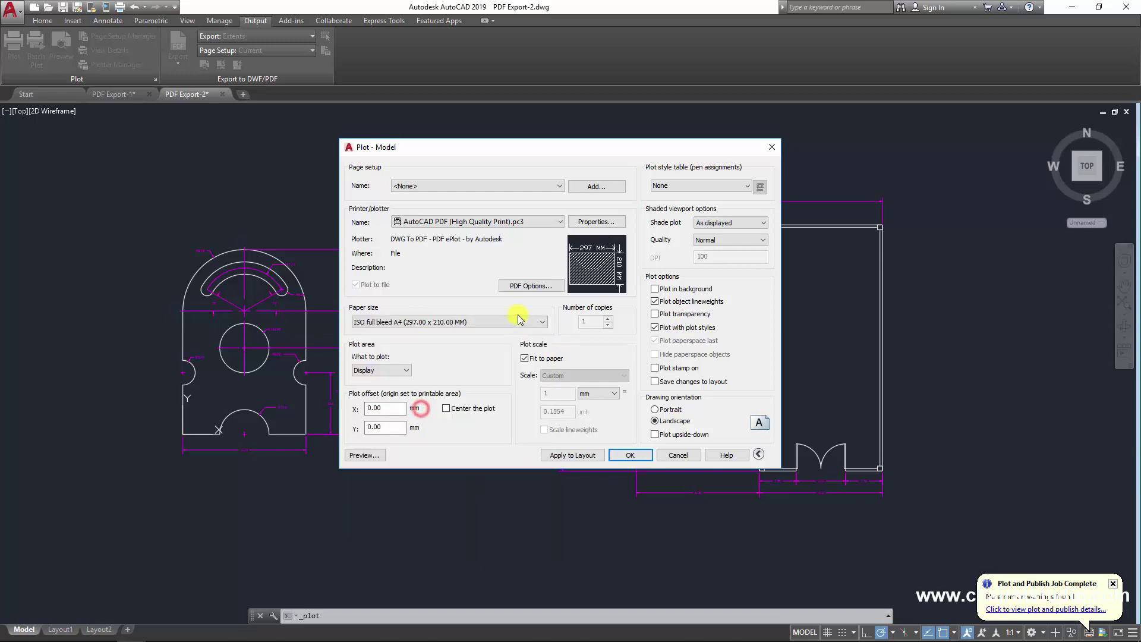
left_click(386, 370)
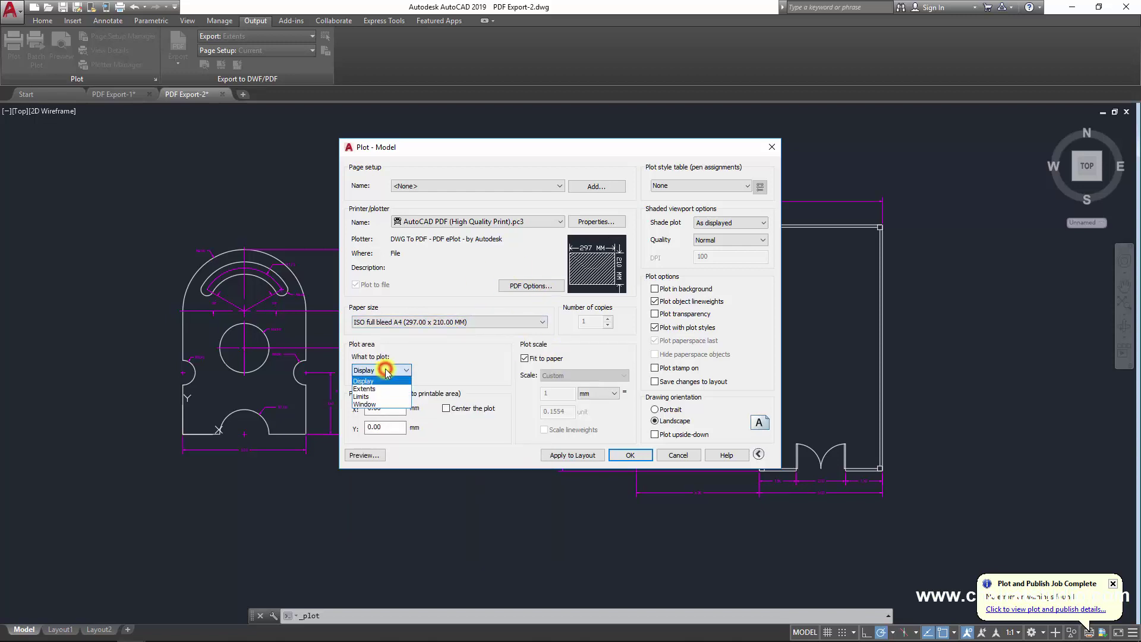
Set the plot area to a window around the floor plan and preview it.
left_click(372, 405)
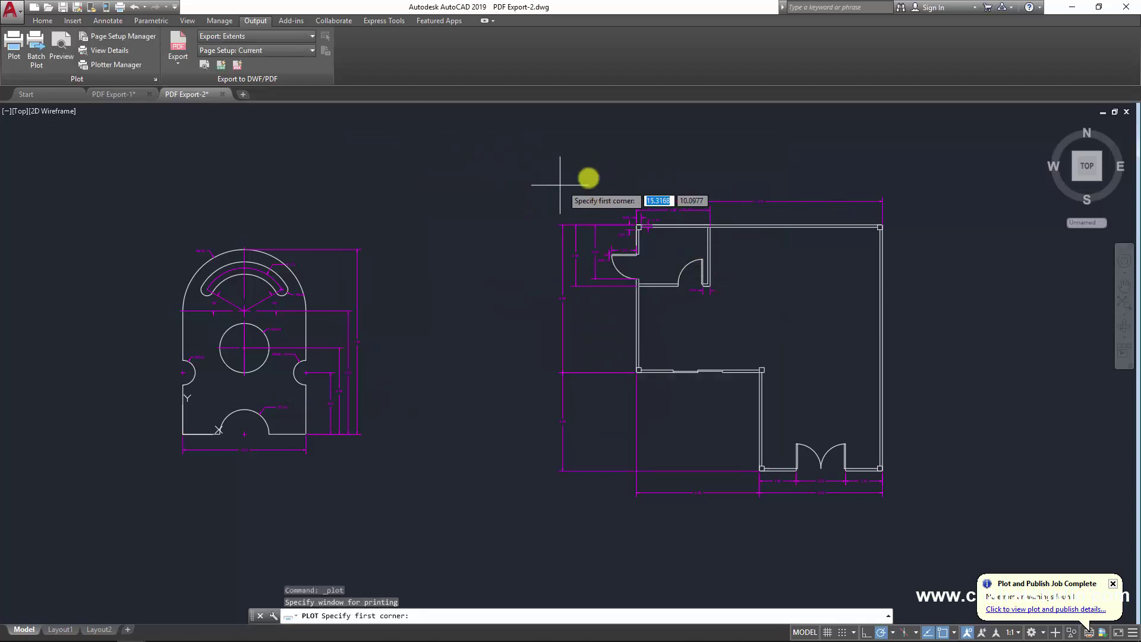
left_click(488, 176)
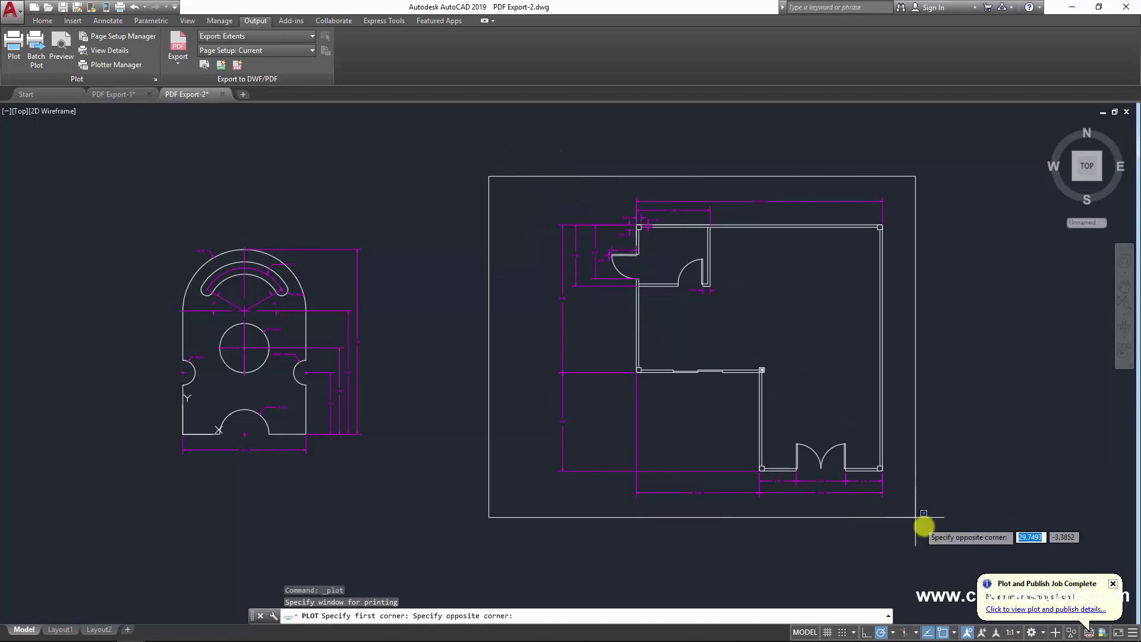
left_click(960, 537)
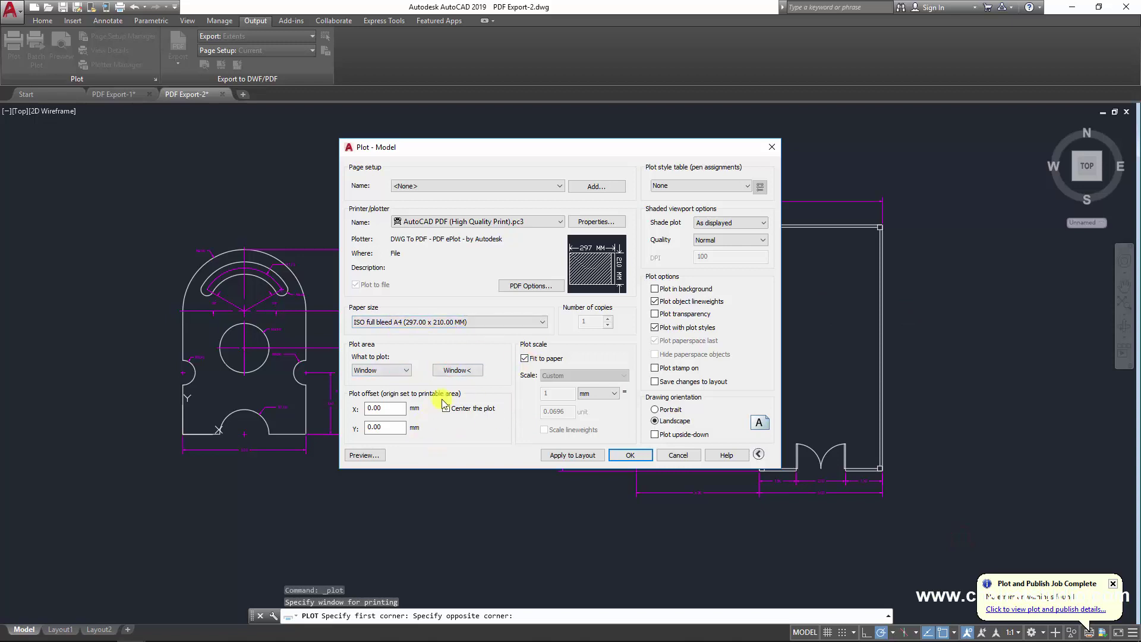
left_click(375, 456)
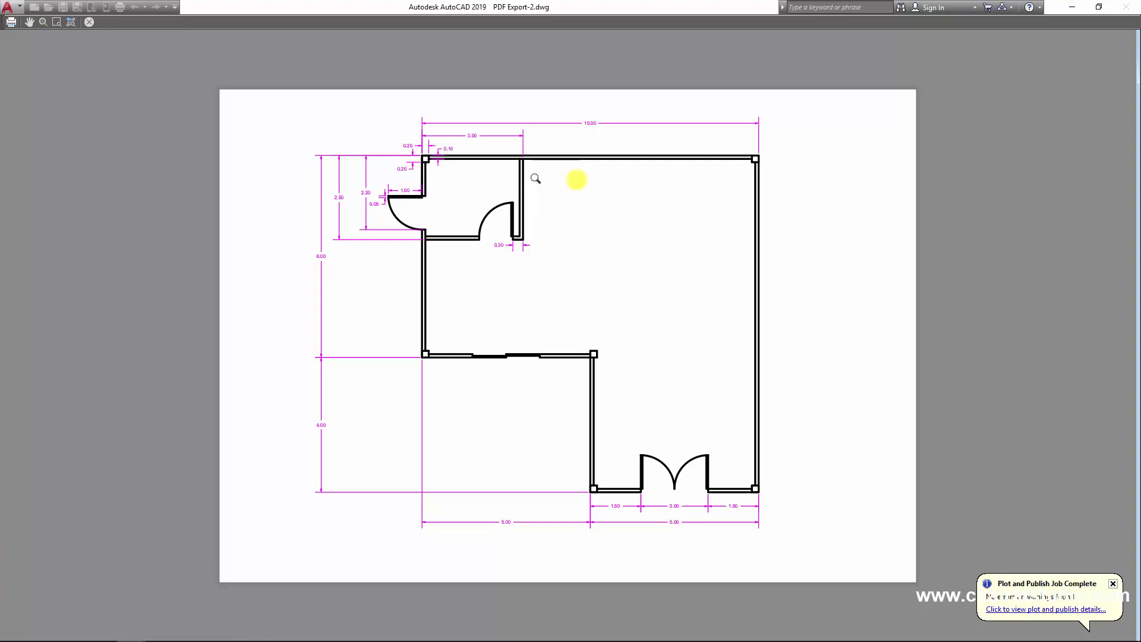
Turn on Center the plot and plot the floor plan to Export-2-Model2.pdf.
left_click(89, 24)
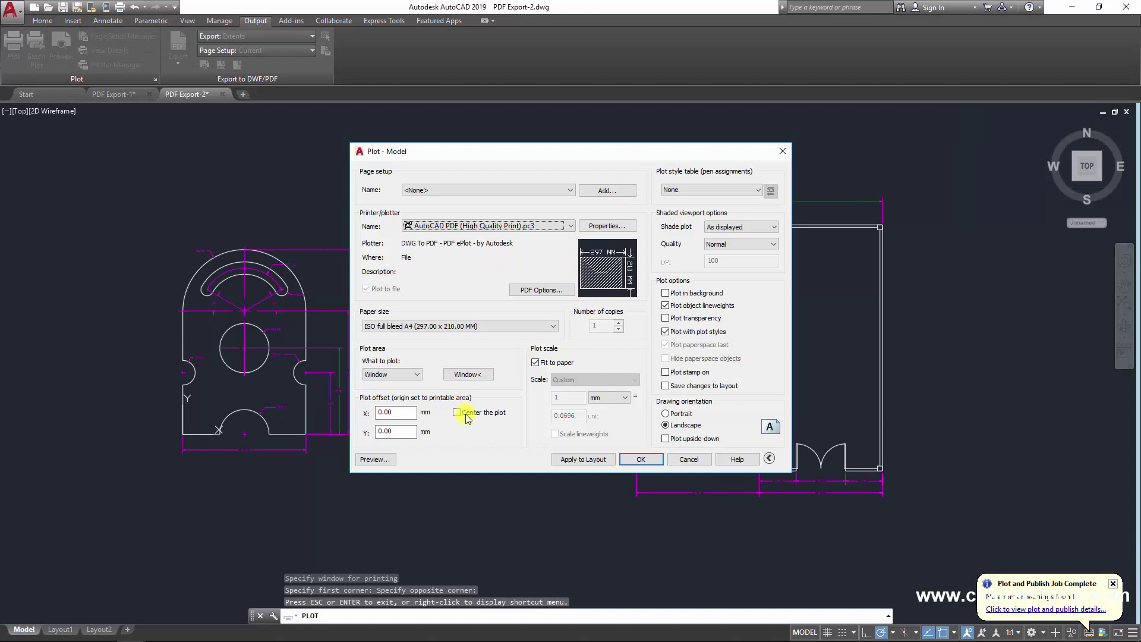
left_click(468, 414)
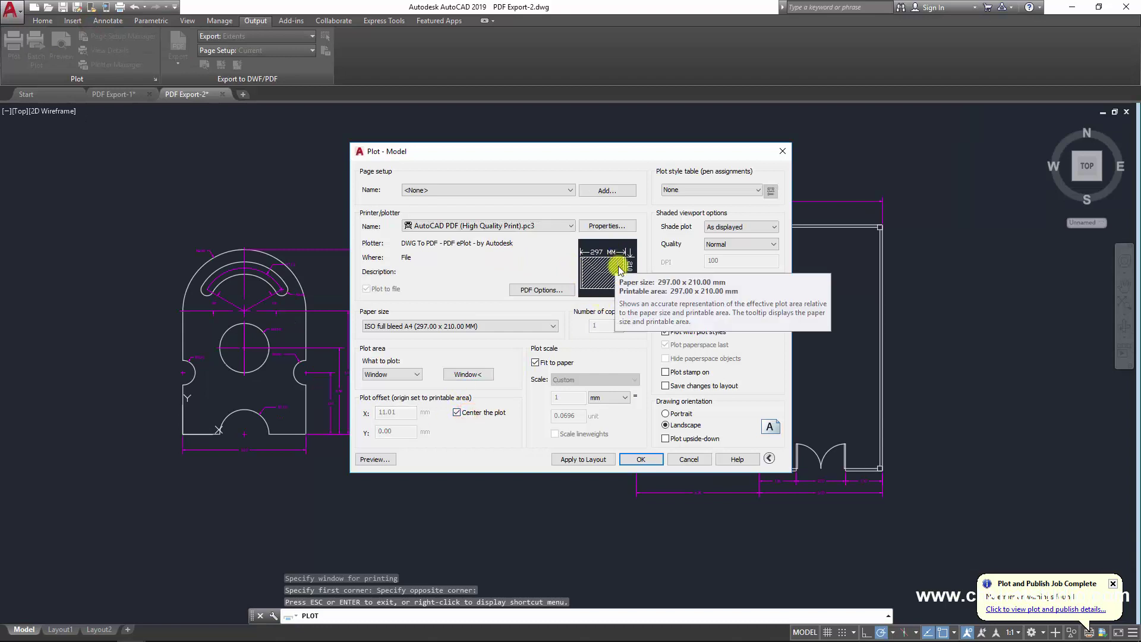
left_click(640, 458)
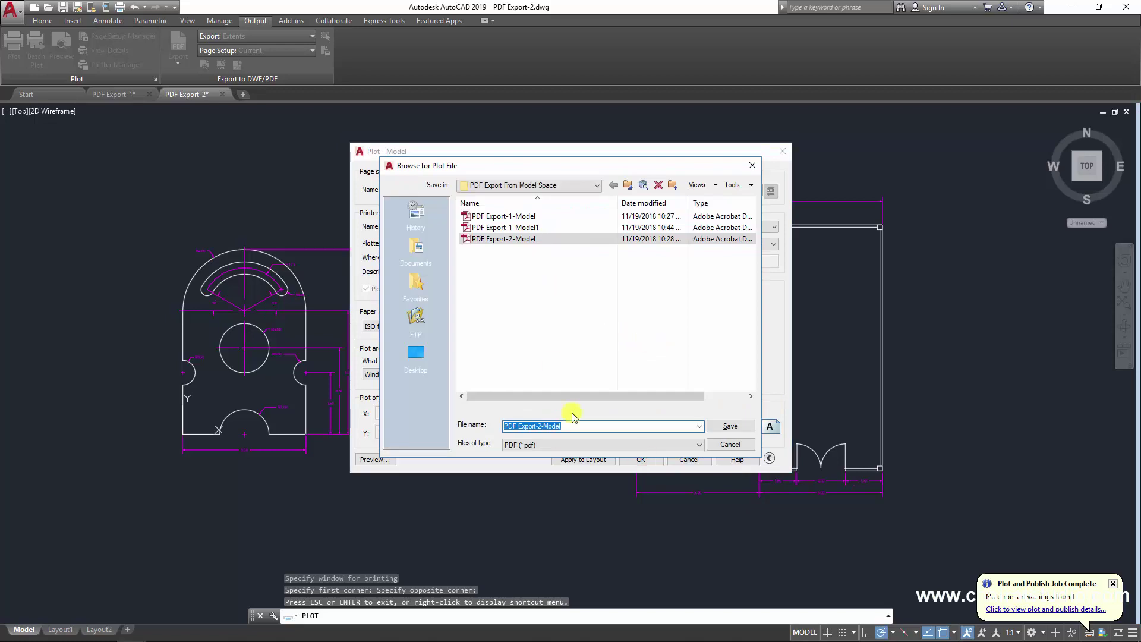
type("2")
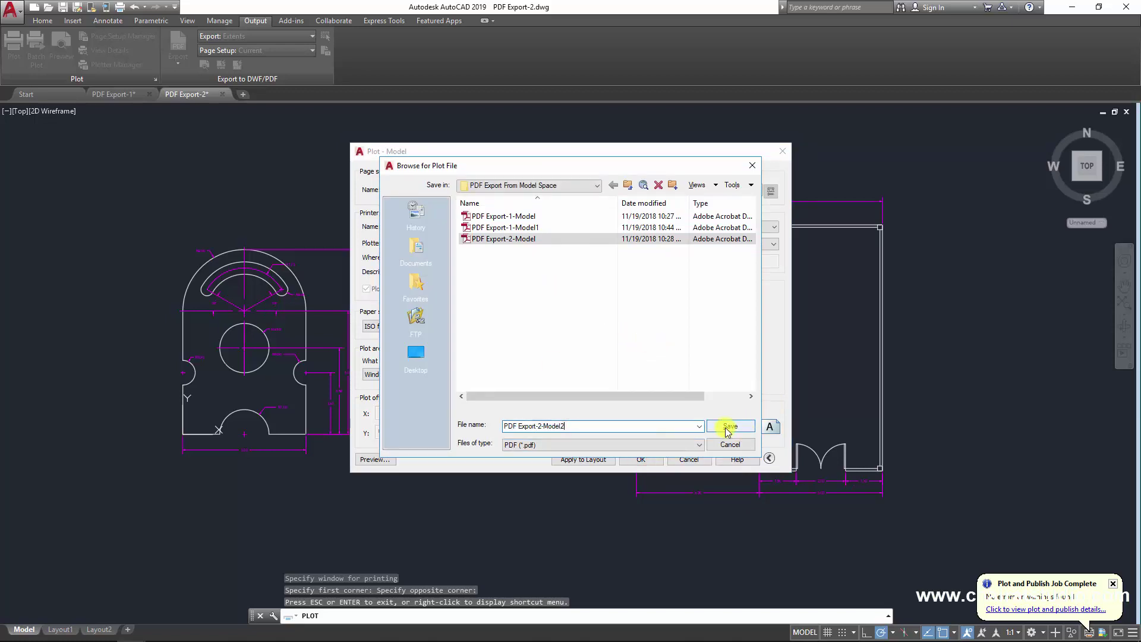
left_click(730, 426)
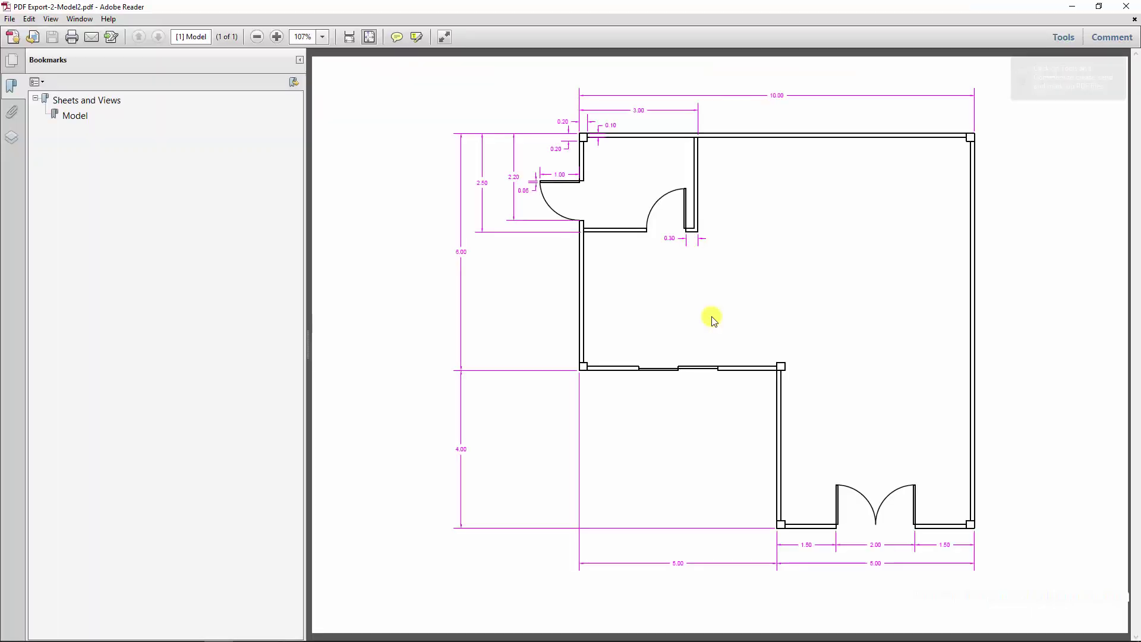